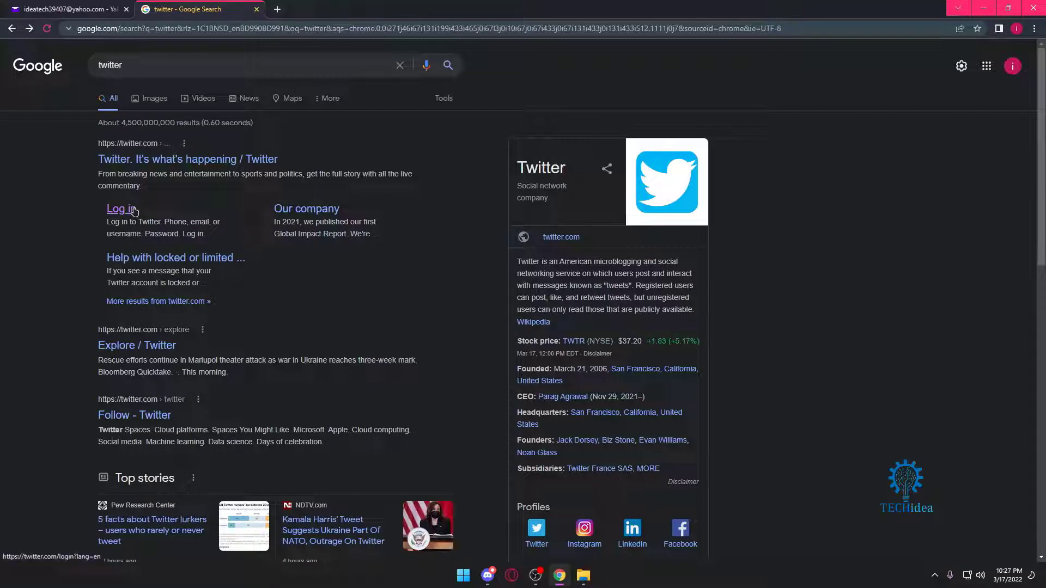
# Open twitter.com from the top Google result for 'twitter'.
pyautogui.click(144, 162)
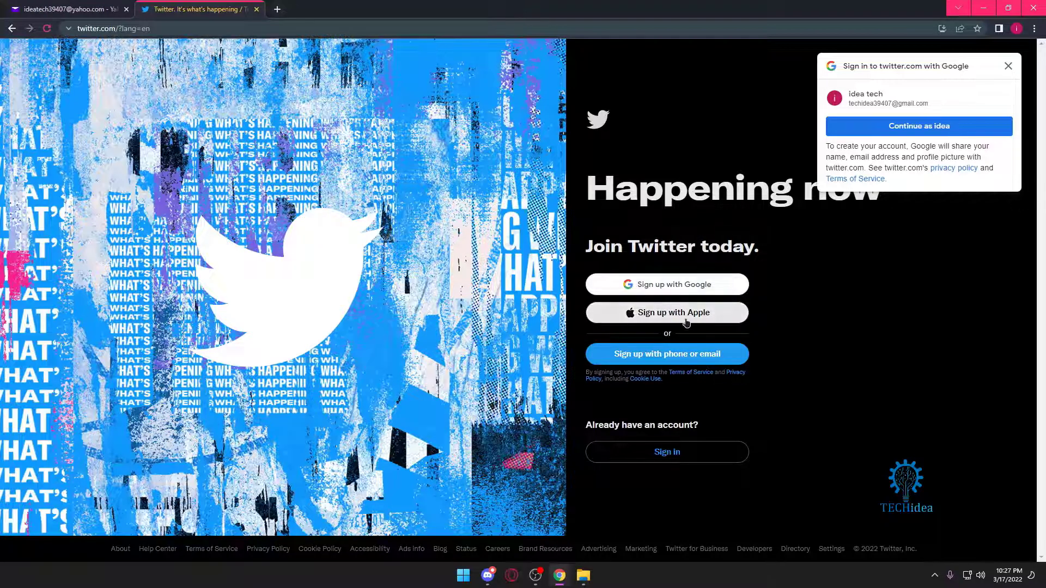
# Start sign-up with phone or email and fill in the name IdeaTech.
pyautogui.click(668, 360)
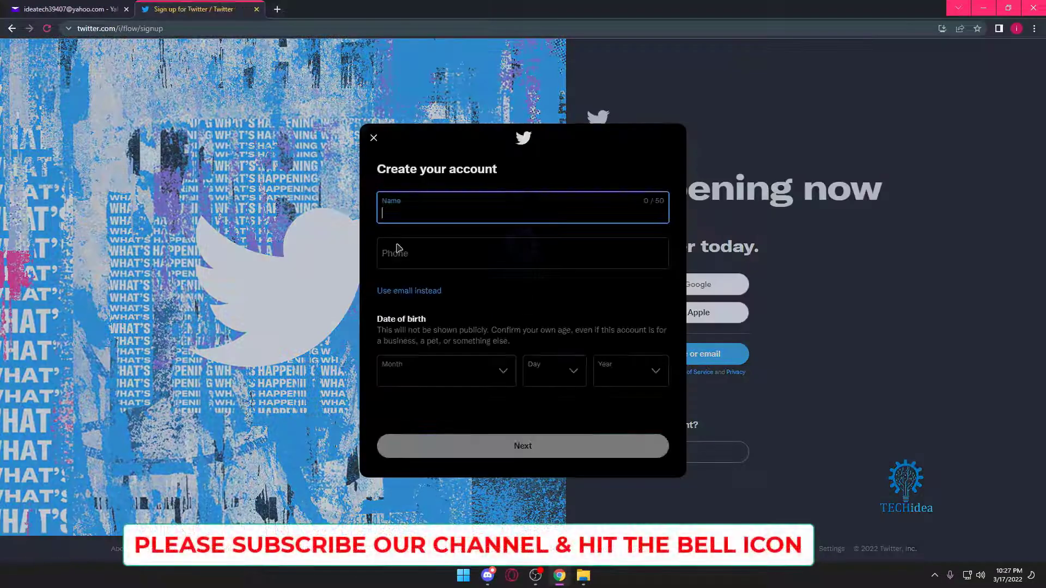
pyautogui.click(410, 215)
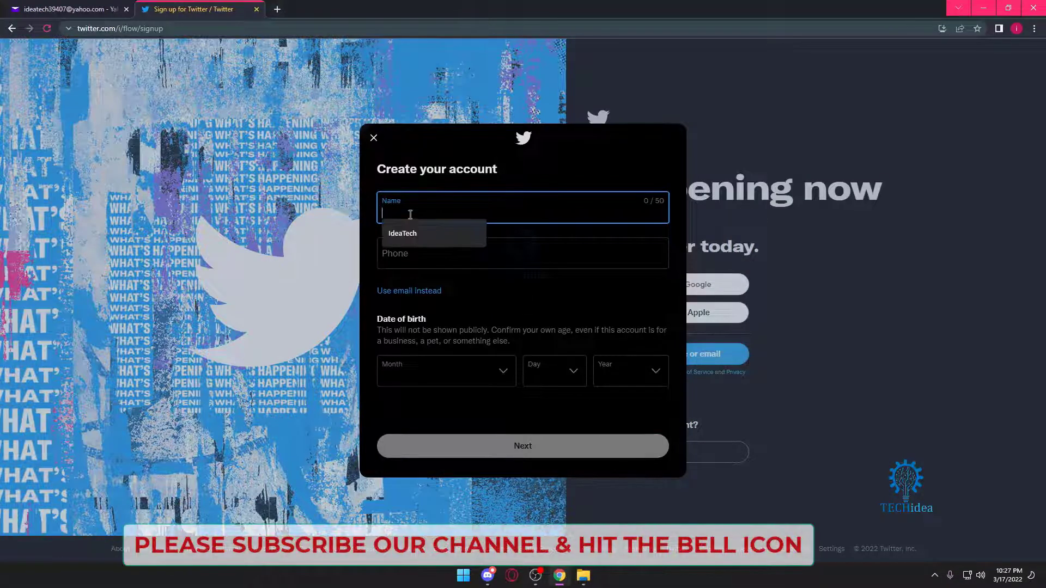
pyautogui.click(413, 232)
pyautogui.click(416, 259)
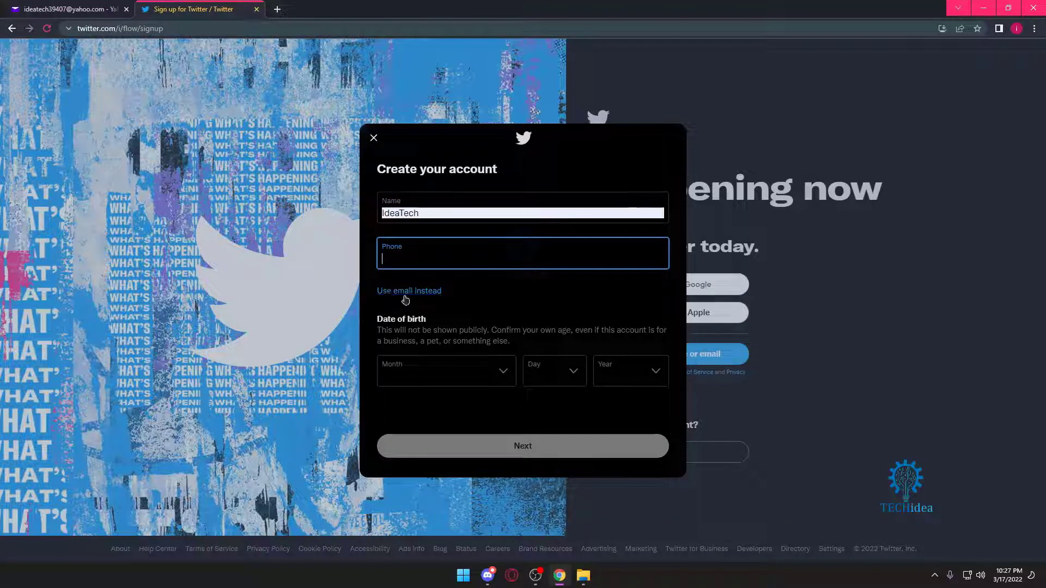
# Switch to email sign-up, checking the Yahoo address in the Yahoo Mail tab.
pyautogui.click(402, 293)
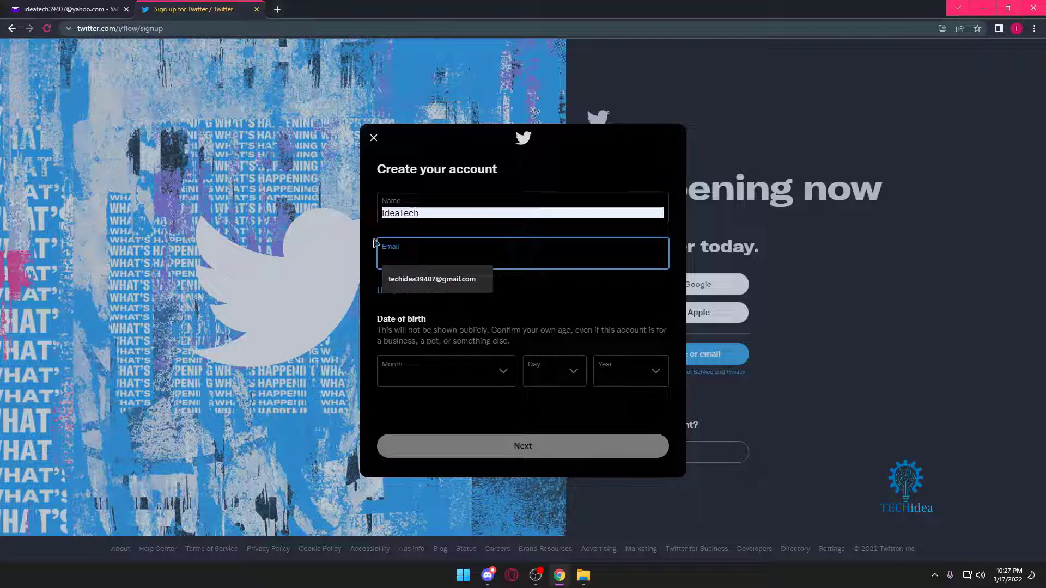
pyautogui.press('Escape')
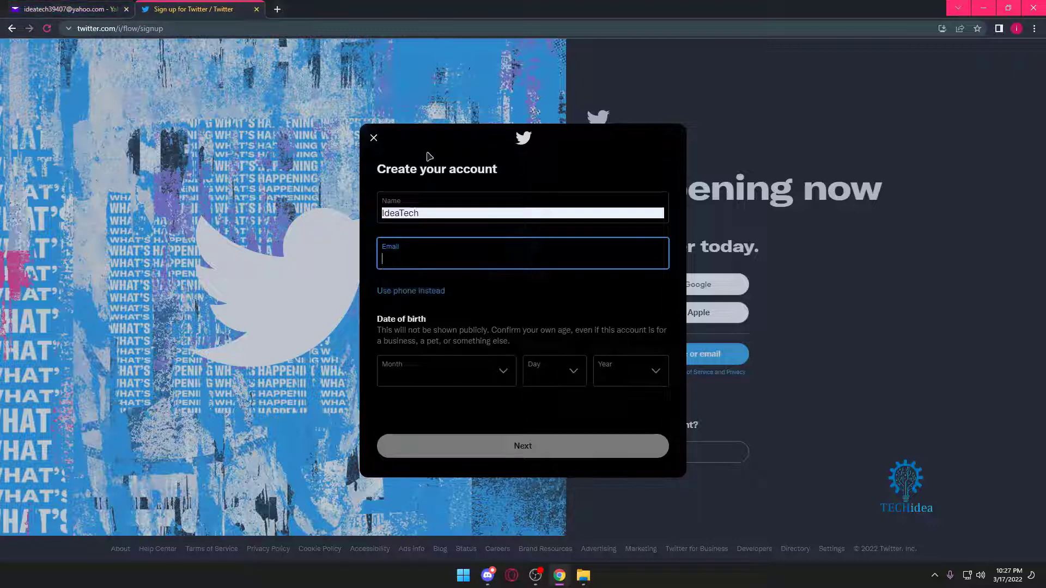
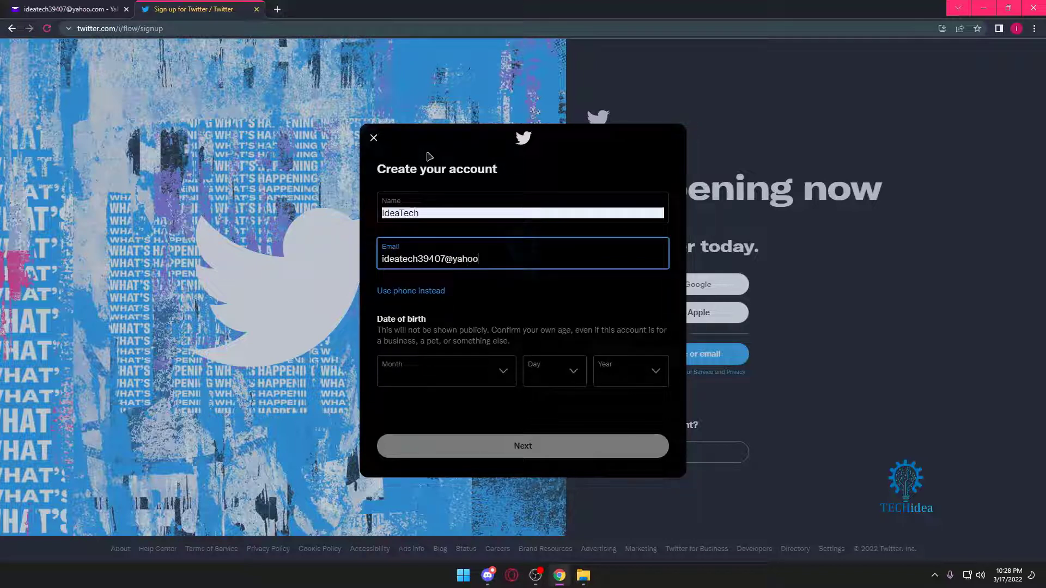
pyautogui.click(51, 10)
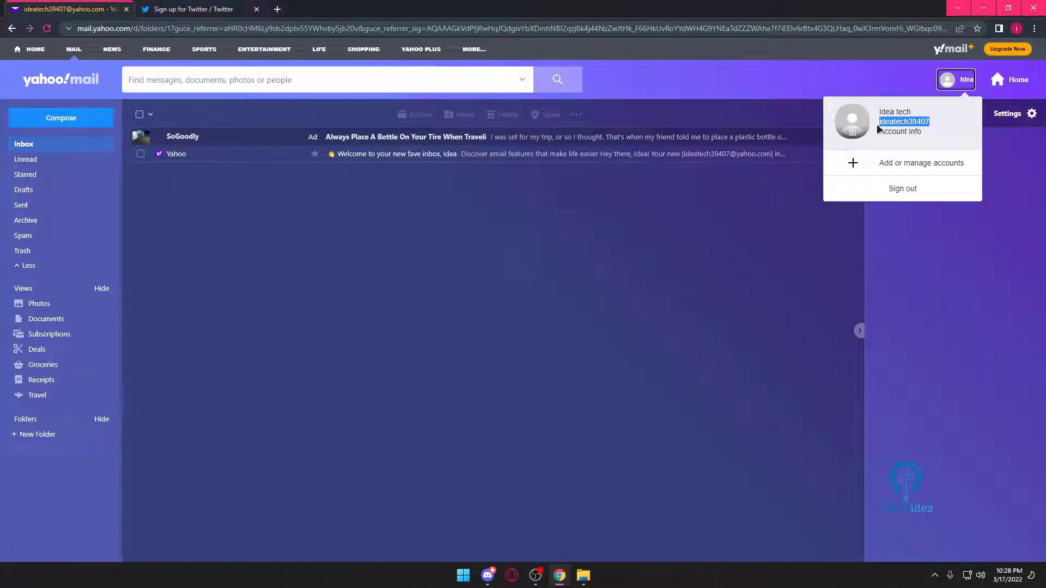
pyautogui.click(193, 9)
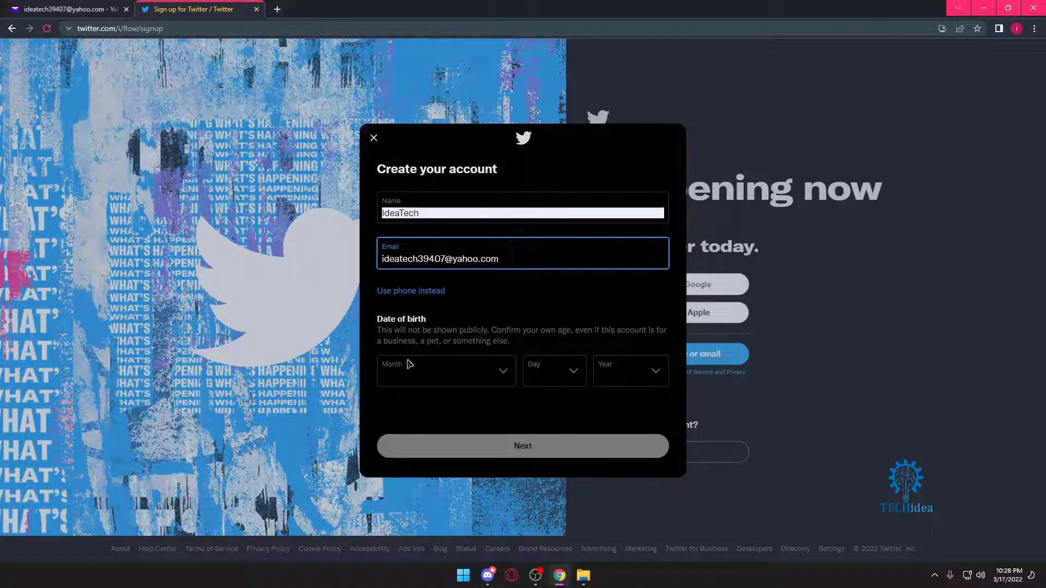
pyautogui.click(465, 370)
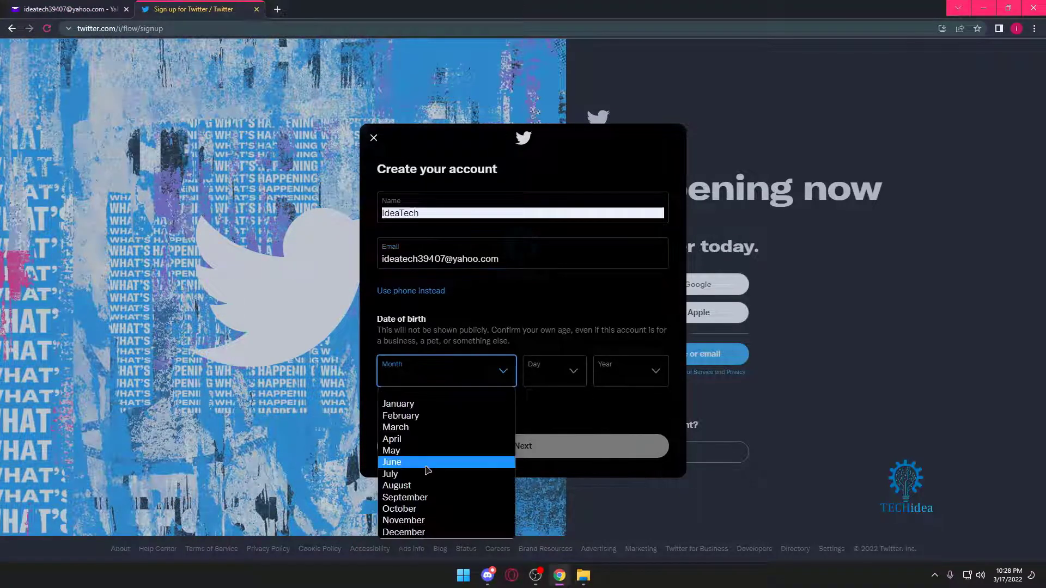
pyautogui.click(420, 464)
pyautogui.click(556, 372)
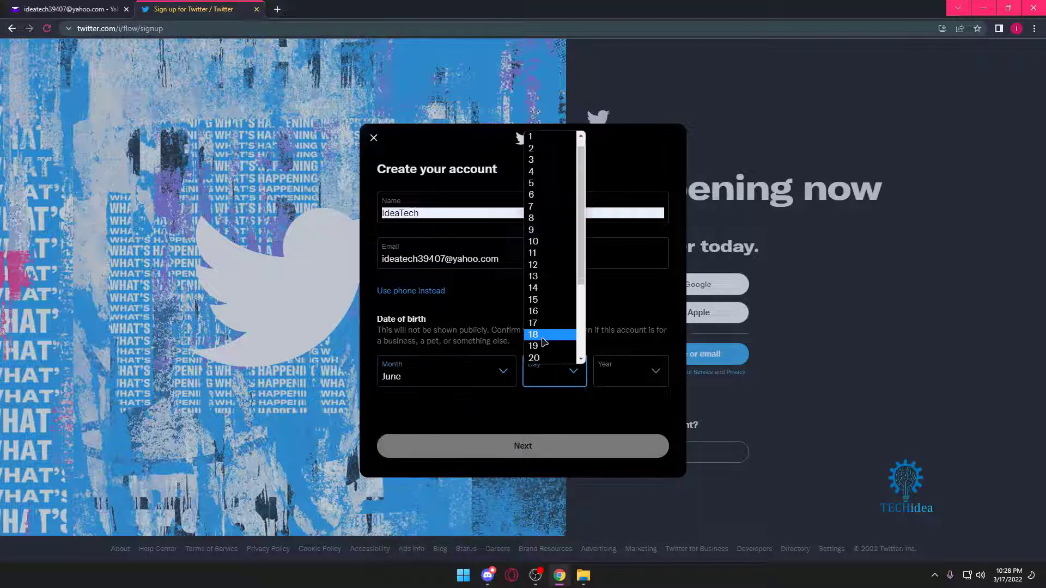
pyautogui.scroll(-3, 543, 343)
pyautogui.click(544, 324)
pyautogui.click(646, 371)
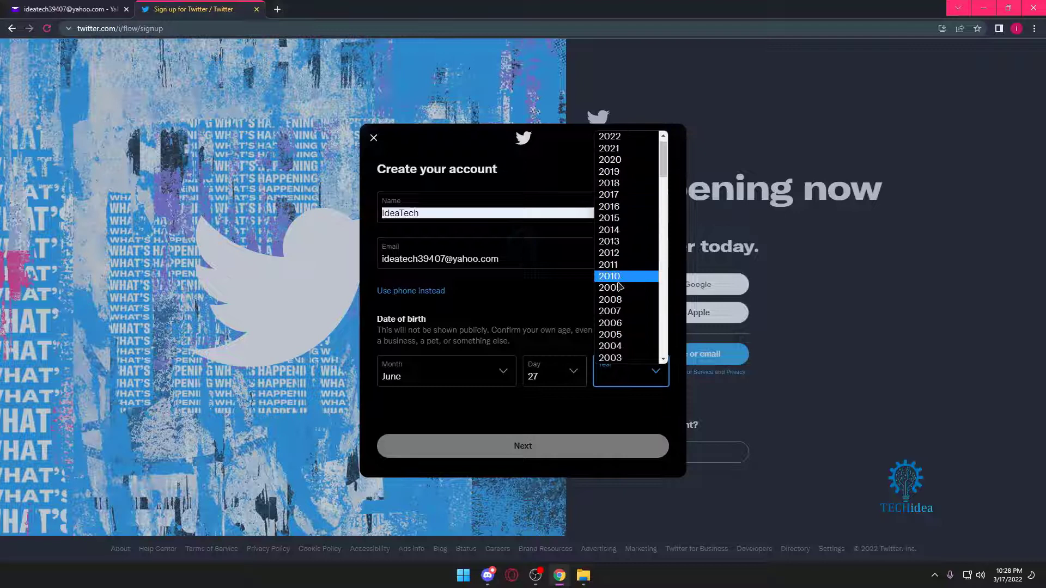
pyautogui.scroll(-3, 630, 327)
pyautogui.scroll(-3, 621, 245)
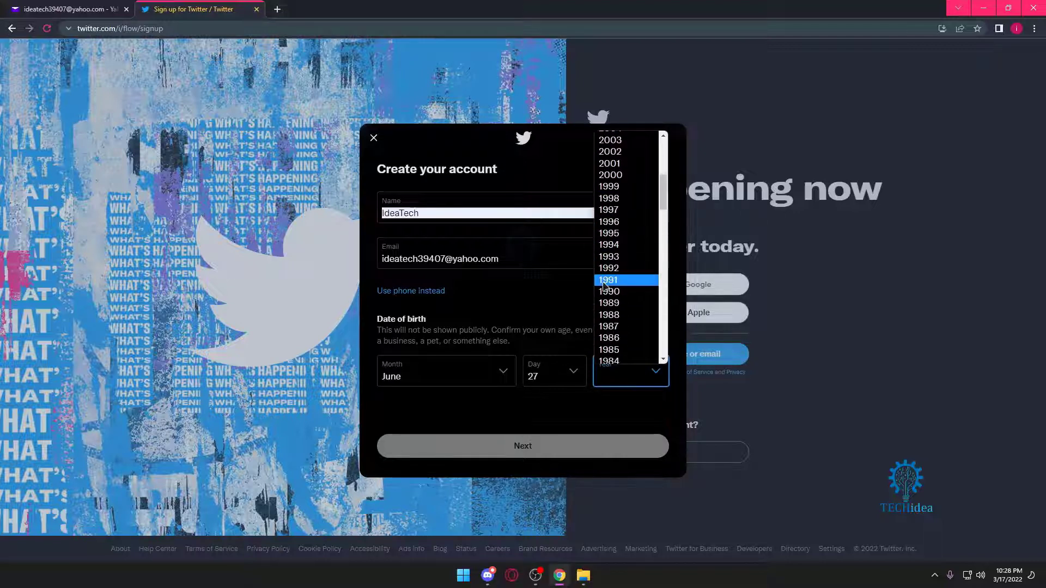
pyautogui.click(611, 256)
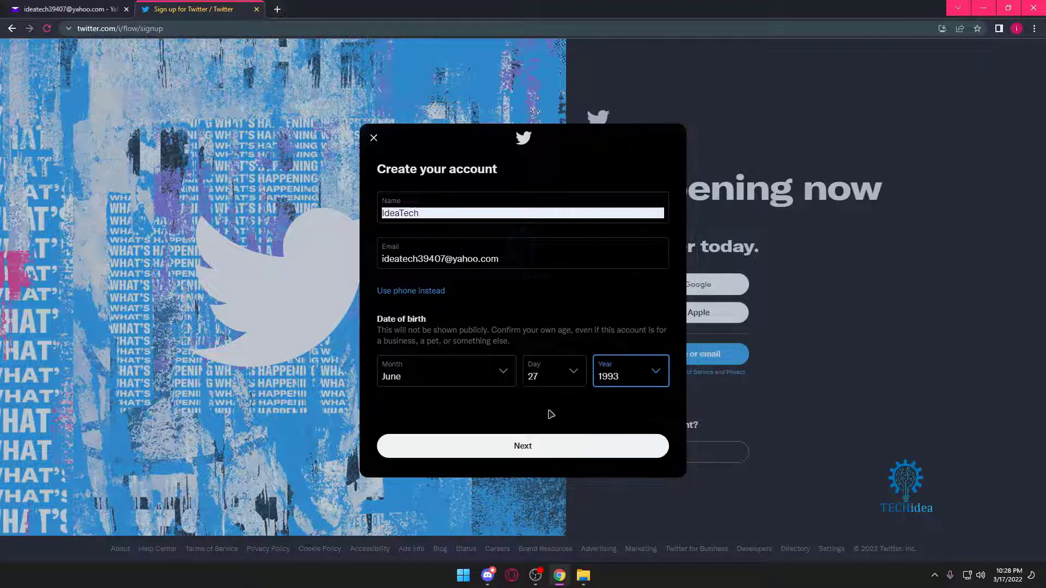
# Submit the account details, continue past personalization and request a verification code.
pyautogui.click(548, 455)
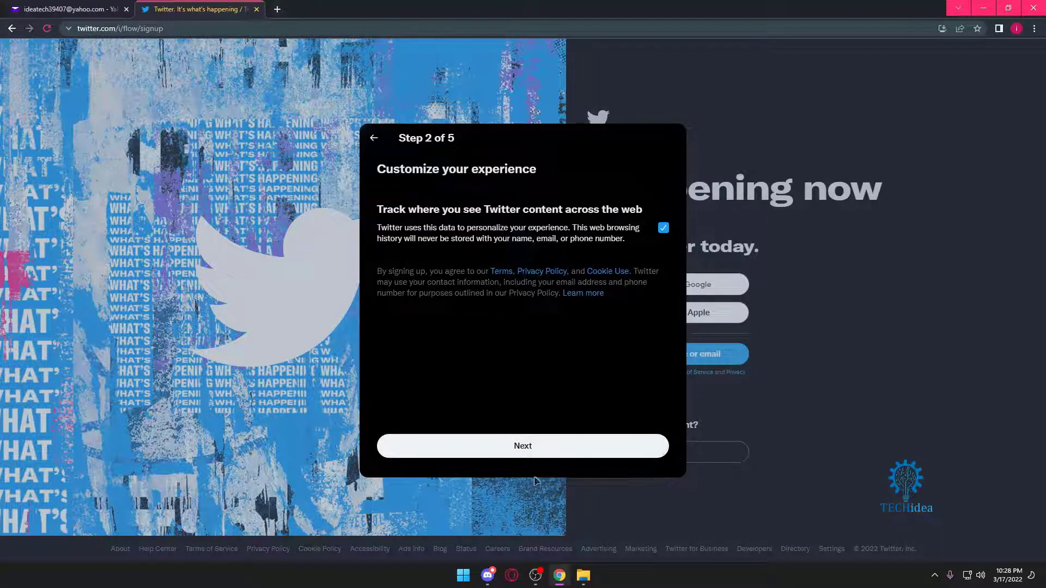
pyautogui.click(534, 448)
pyautogui.click(524, 446)
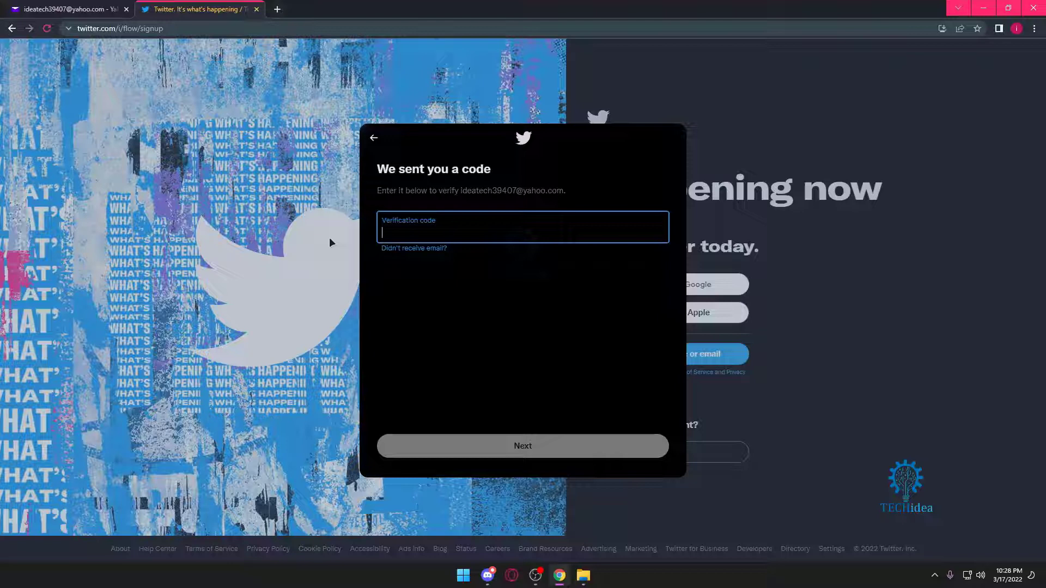
pyautogui.hotkey('ctrl', 'Tab')
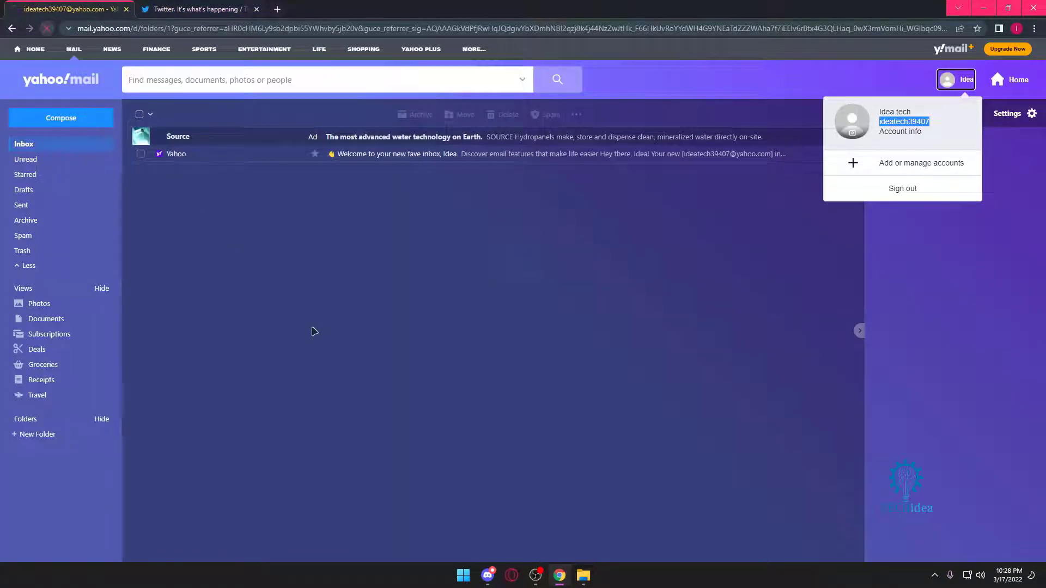
pyautogui.click(401, 153)
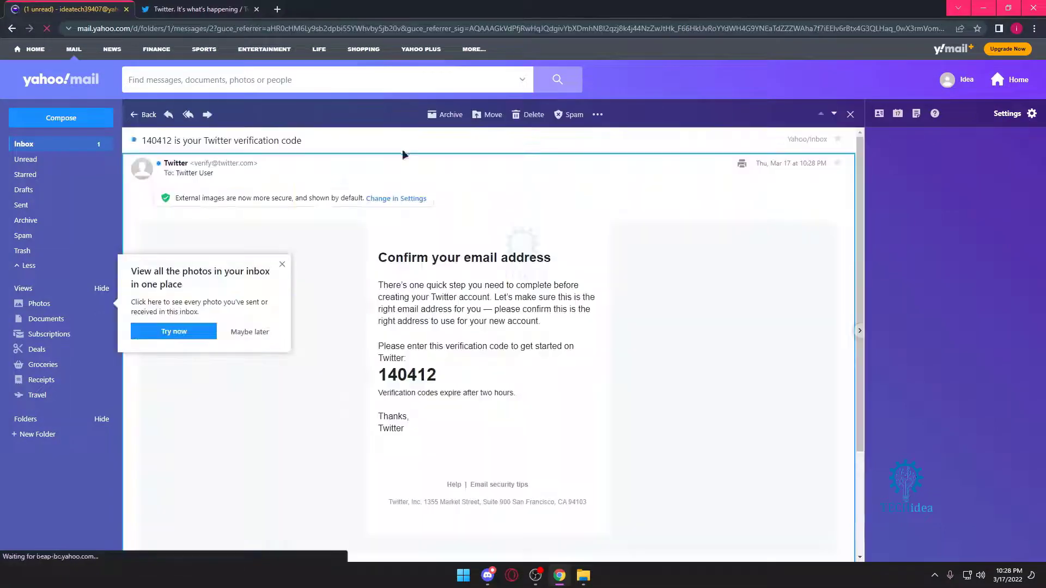
pyautogui.moveTo(382, 390); pyautogui.dragTo(441, 391)
pyautogui.click(441, 390)
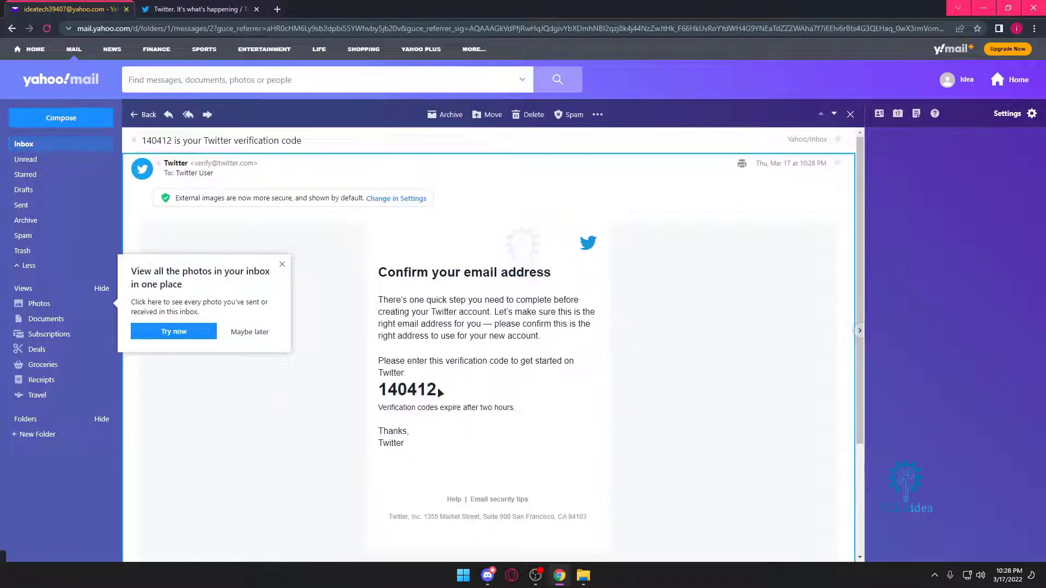
pyautogui.doubleClick(434, 390)
pyautogui.hotkey('ctrl', 'c')
pyautogui.click(212, 10)
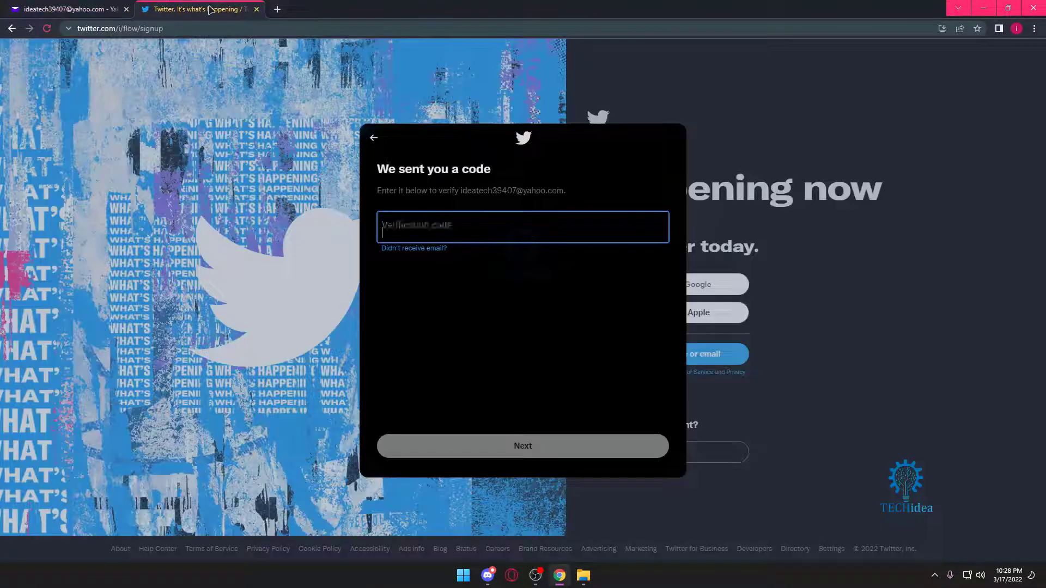
pyautogui.hotkey('ctrl', 'v')
pyautogui.click(506, 446)
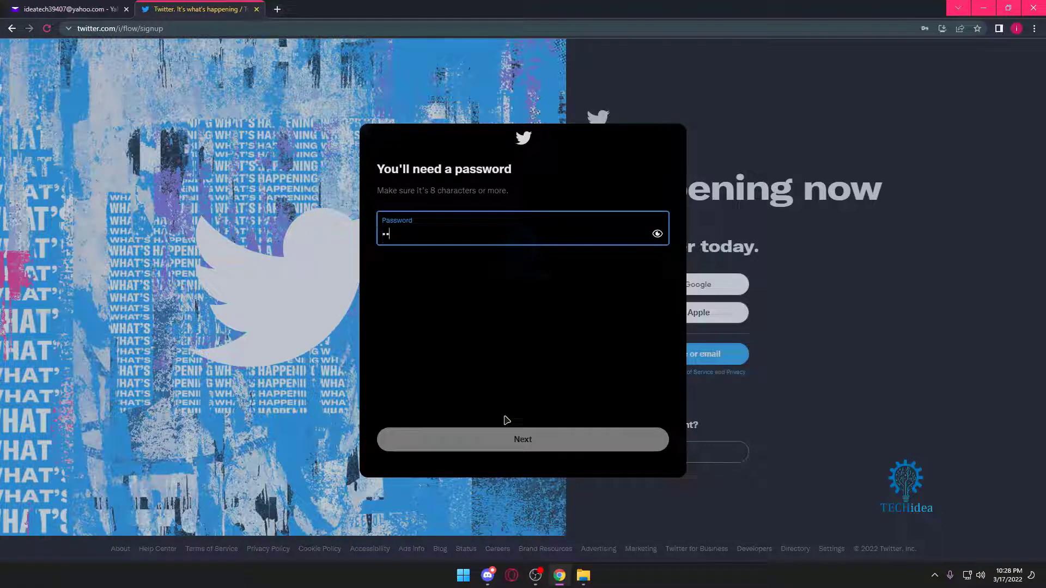
pyautogui.click(542, 439)
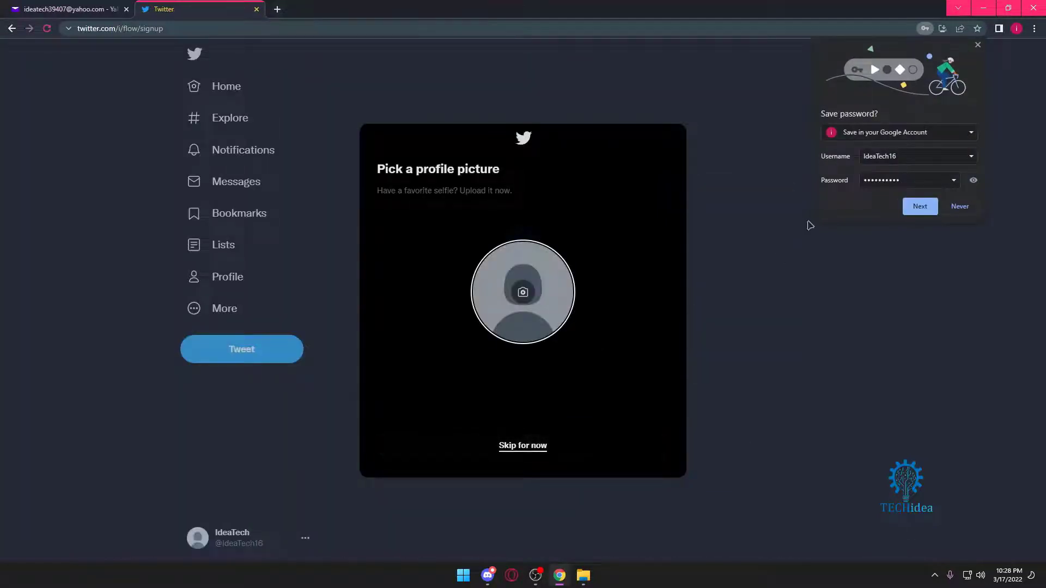
# Skip the profile picture and save the bio 'Tech tutorials'.
pyautogui.click(979, 47)
pyautogui.click(531, 448)
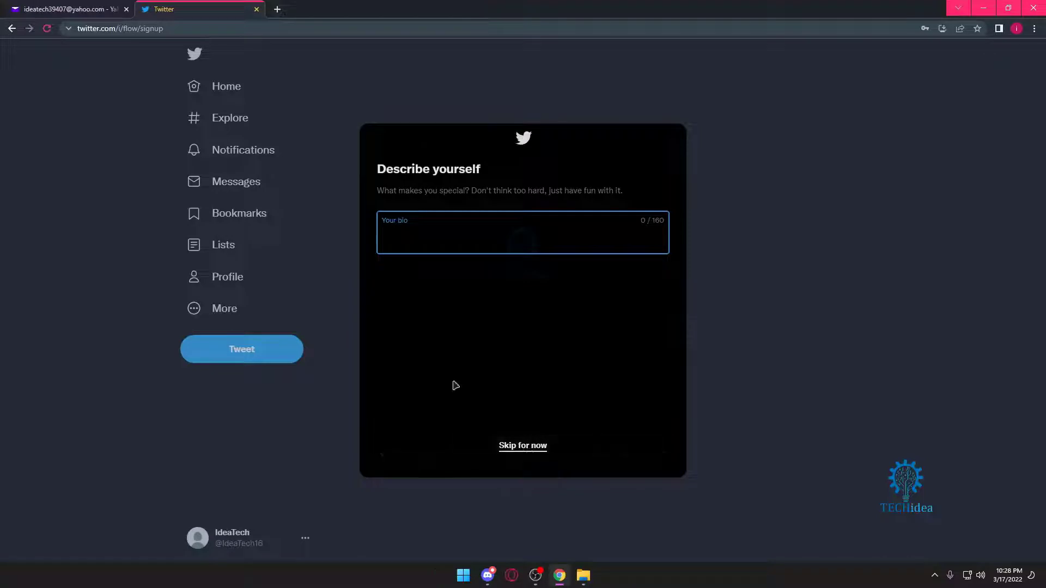
pyautogui.write('Tech tur')
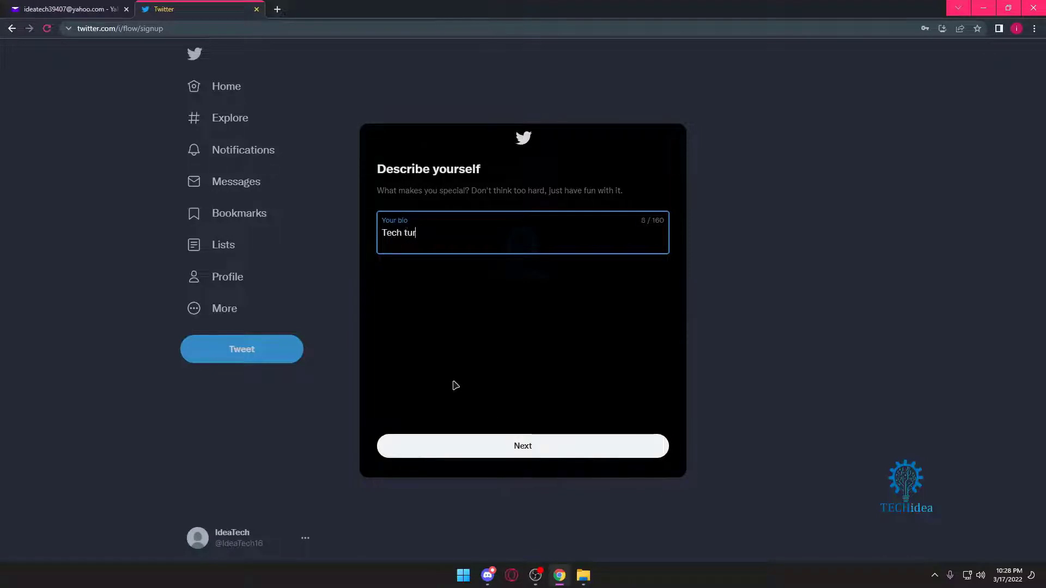
pyautogui.write('orials')
pyautogui.click(496, 445)
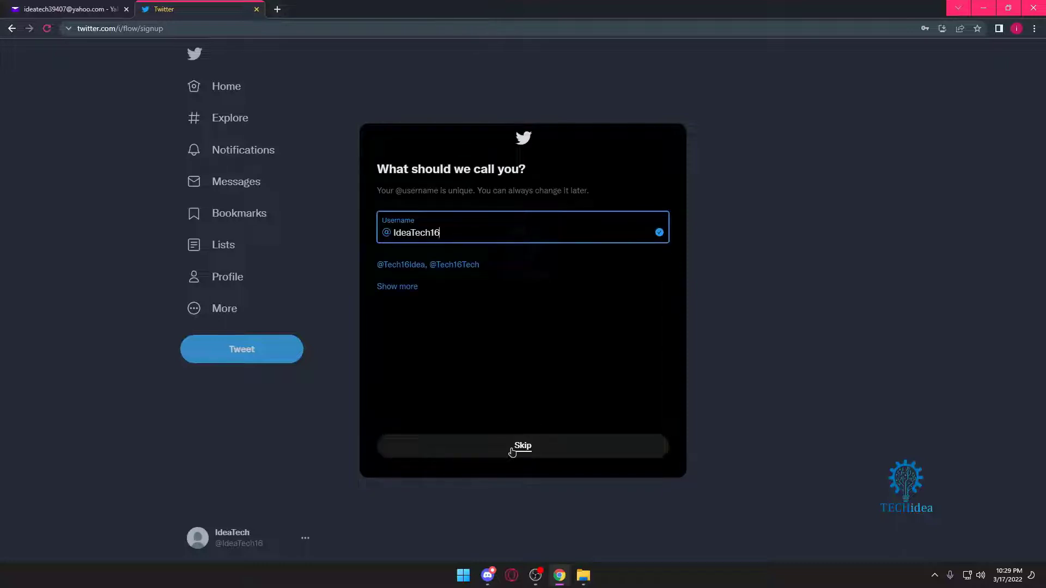
# Keep the username IdeaTech16, skip notifications and move past interests.
pyautogui.click(513, 449)
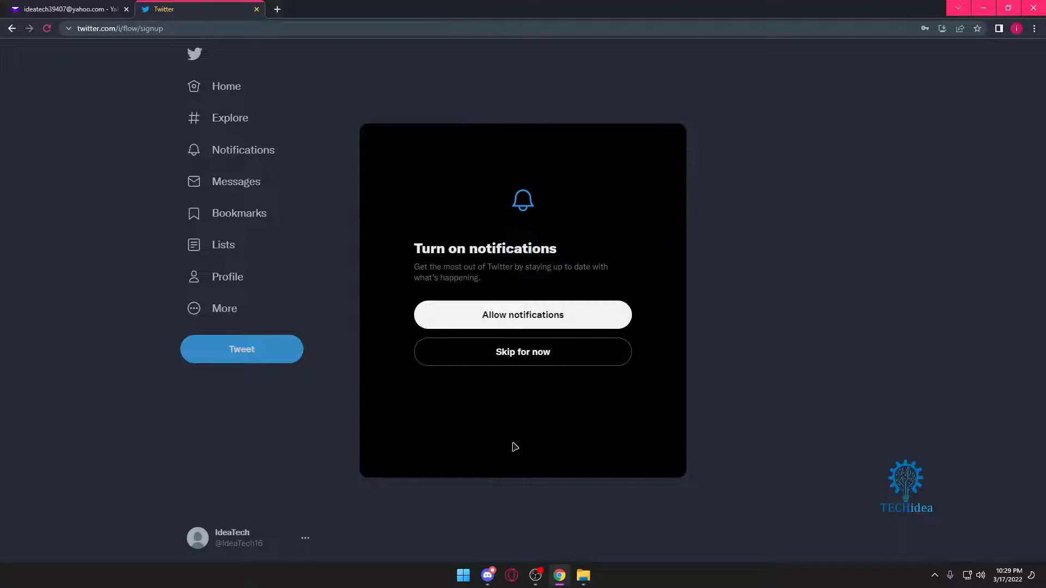
pyautogui.click(531, 364)
pyautogui.click(520, 444)
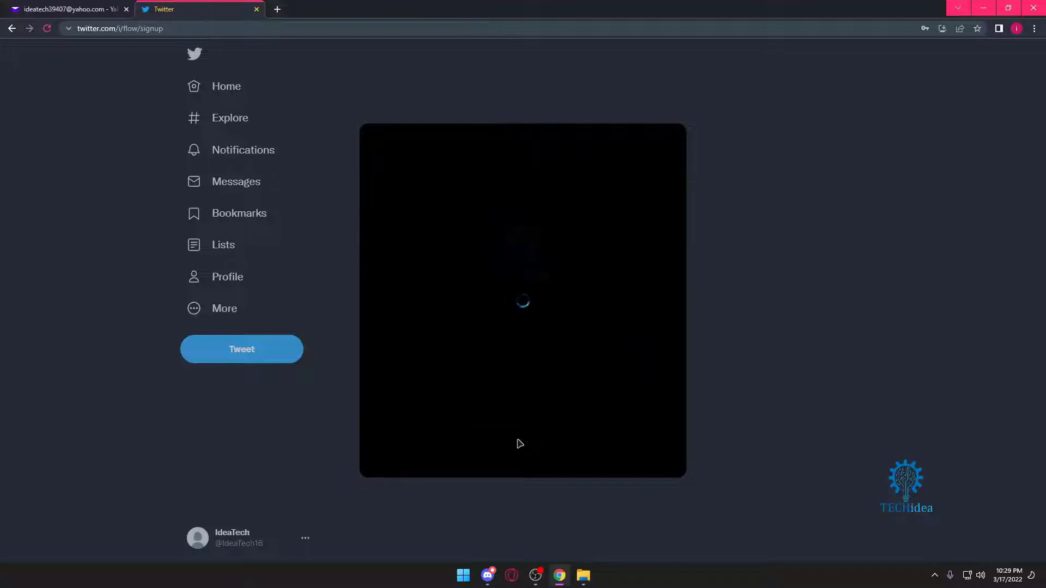
pyautogui.scroll(-3, 448, 382)
pyautogui.scroll(-5, 449, 382)
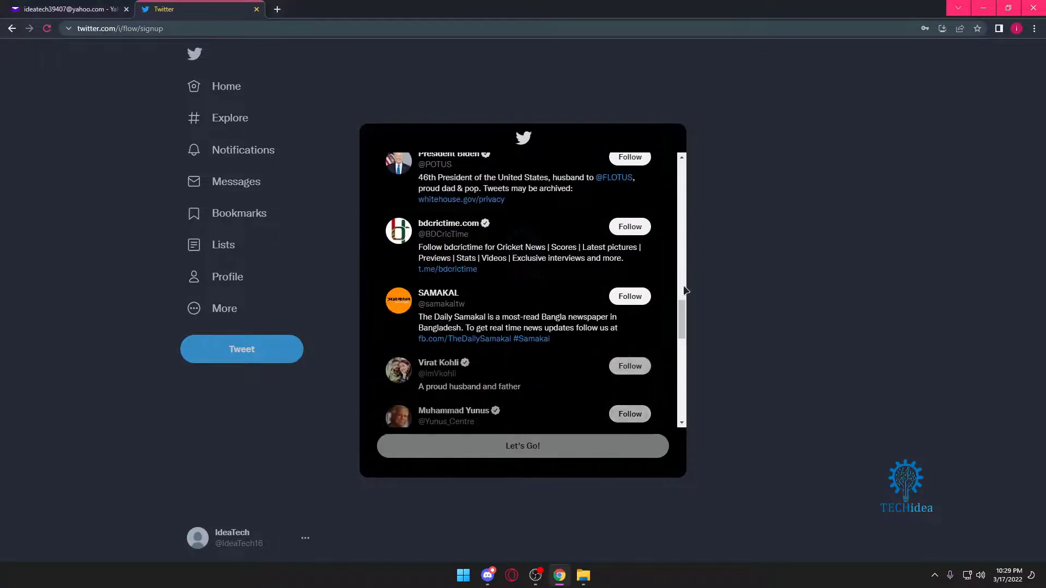
pyautogui.moveTo(682, 280)
pyautogui.mouseDown()
pyautogui.moveTo(667, 178)
pyautogui.moveTo(679, 188)
pyautogui.moveTo(661, 299)
pyautogui.mouseUp()
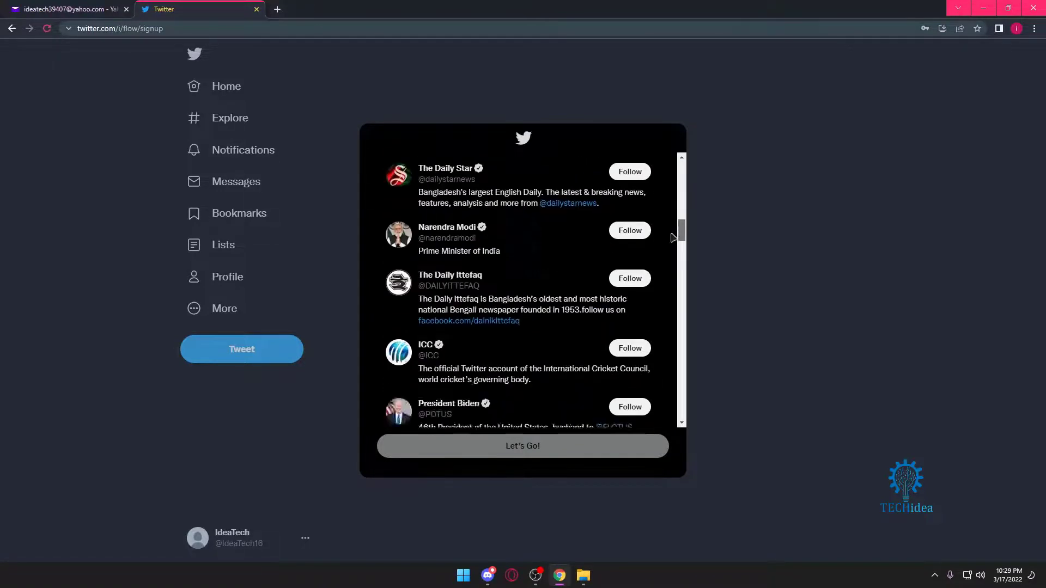
# Follow Elon Musk from the suggested accounts and finish setup with Let's Go!
pyautogui.click(661, 298)
pyautogui.moveTo(682, 233); pyautogui.dragTo(680, 417)
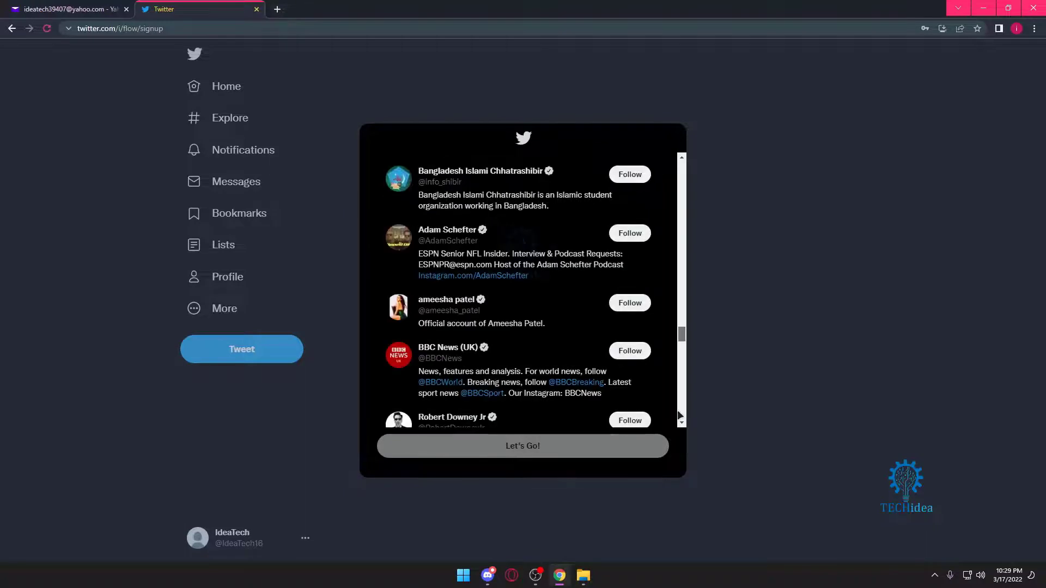
pyautogui.scroll(-2, 532, 366)
pyautogui.scroll(-4, 524, 357)
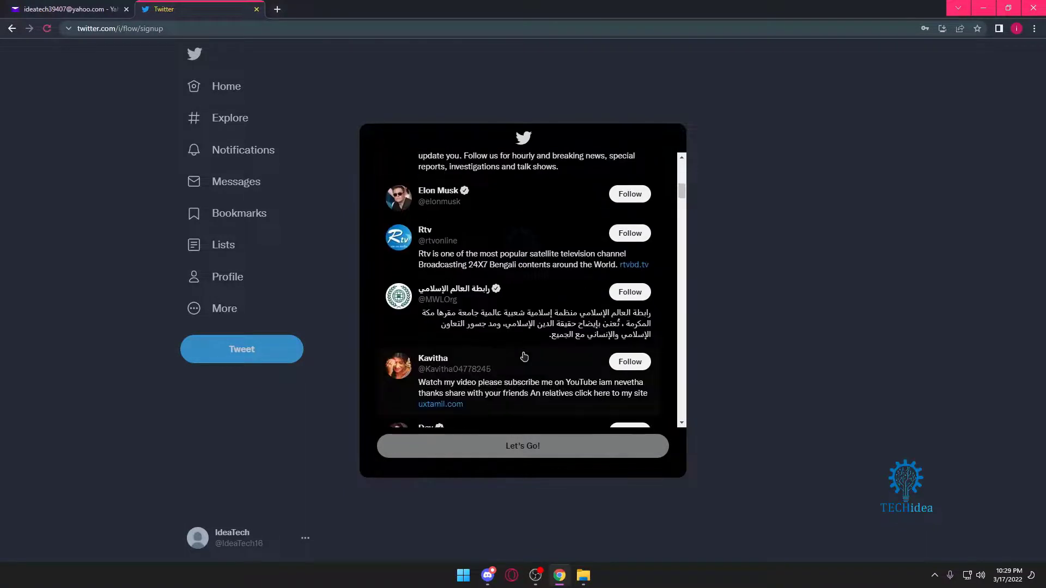
pyautogui.click(629, 194)
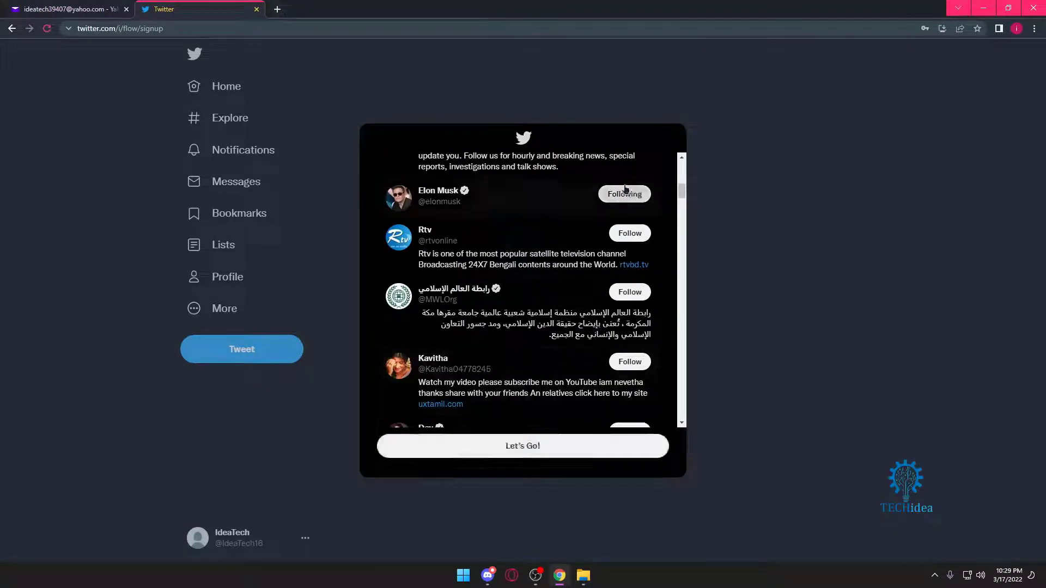
pyautogui.click(503, 450)
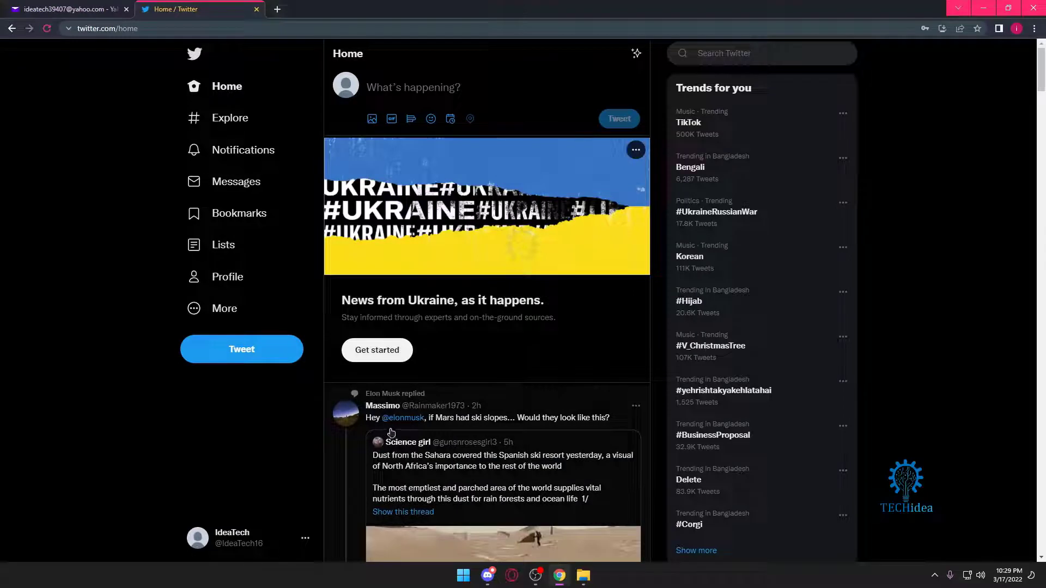
# Open the IdeaTech16 profile page from the left sidebar.
pyautogui.click(227, 277)
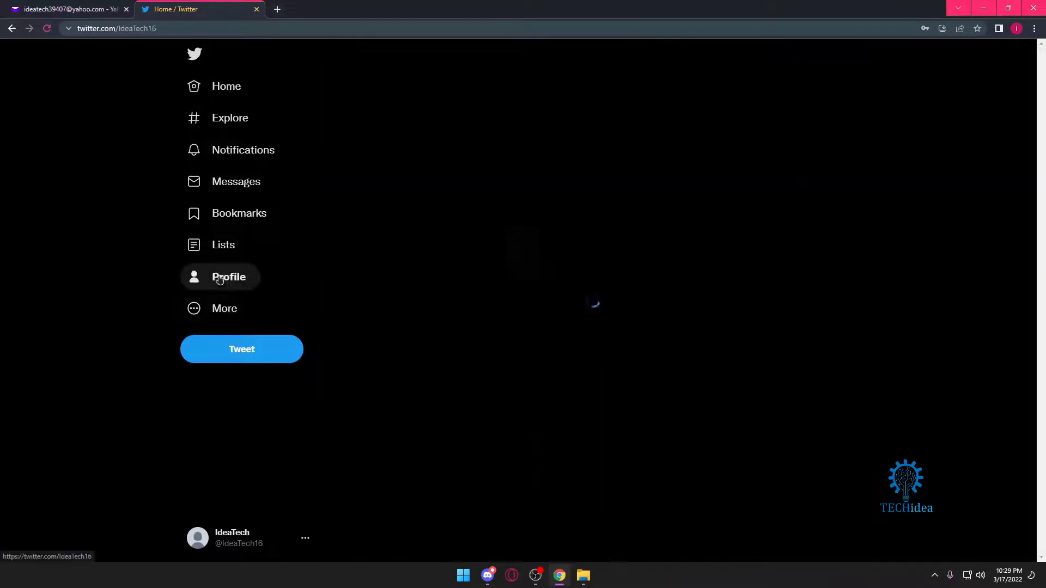